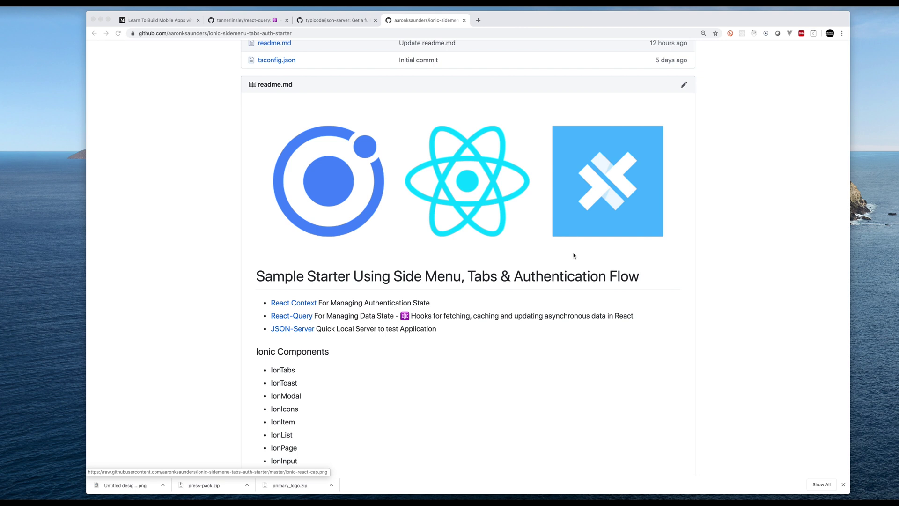
scroll(573, 255, down, 1)
- Review the starter repository's title and address, glancing at the React Query repository
drag(257, 264, 658, 272)
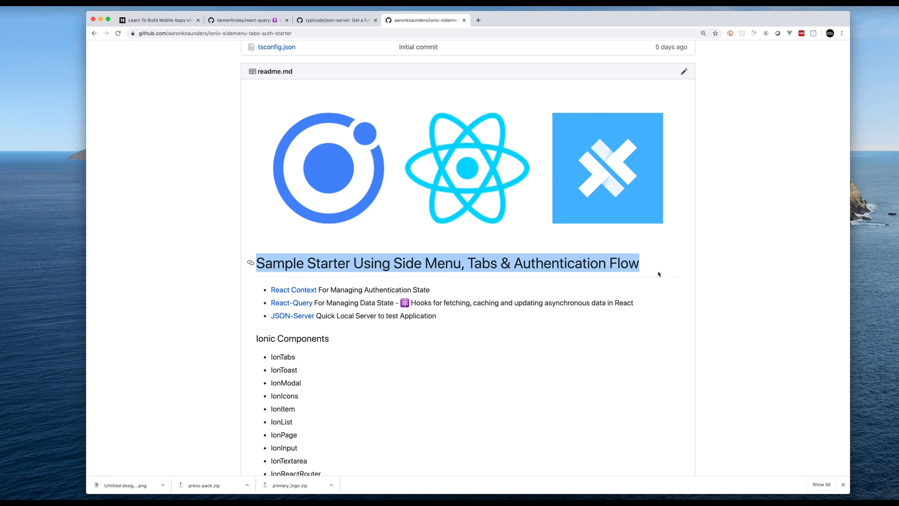
click(604, 328)
mouse_move(467, 169)
scroll(295, 116, up, 2)
click(227, 34)
scroll(510, 245, down, 1)
scroll(510, 245, down, 2)
scroll(509, 245, down, 1)
click(282, 20)
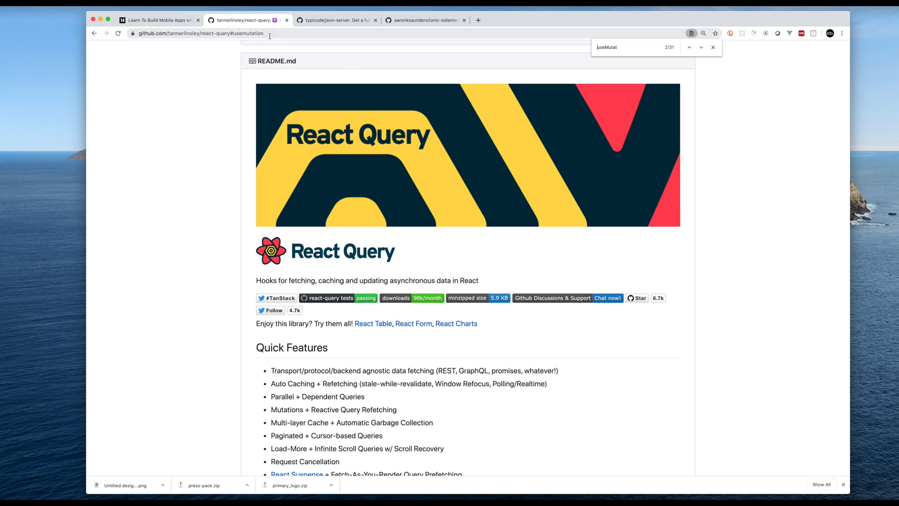
click(413, 22)
scroll(420, 196, up, 1)
- Reach the JSON Server readme's Getting started step about creating a db.json file
click(337, 21)
scroll(477, 134, down, 2)
scroll(477, 134, down, 1)
scroll(477, 133, up, 1)
scroll(477, 134, up, 1)
scroll(477, 134, up, 1)
scroll(477, 134, up, 1)
scroll(477, 134, down, 1)
scroll(477, 133, down, 1)
scroll(477, 133, down, 2)
scroll(476, 133, down, 3)
scroll(477, 134, down, 4)
scroll(477, 134, down, 1)
scroll(477, 134, down, 1)
scroll(476, 133, down, 1)
scroll(476, 134, down, 1)
triple_click(294, 193)
scroll(336, 248, down, 1)
scroll(341, 244, down, 3)
scroll(342, 242, up, 4)
scroll(343, 242, up, 3)
scroll(343, 244, up, 2)
- Open App.tsx from the starter repository's src folder on GitHub
click(438, 24)
scroll(462, 156, up, 5)
scroll(462, 157, up, 5)
scroll(462, 156, up, 2)
scroll(462, 156, down, 1)
click(262, 177)
click(270, 272)
scroll(338, 279, down, 5)
scroll(339, 279, down, 2)
scroll(339, 279, down, 2)
scroll(338, 278, down, 1)
scroll(339, 279, down, 2)
- Highlight lines 67-75, then lines 64-65 of App.tsx while reading the code
drag(368, 371, 243, 300)
mouse_move(392, 280)
mouse_down()
mouse_move(352, 269)
mouse_move(267, 198)
mouse_up()
click(580, 222)
- Run ionic serve in the enlarged terminal and close the setupTests.ts and api.ts editors
key(super+Tab)
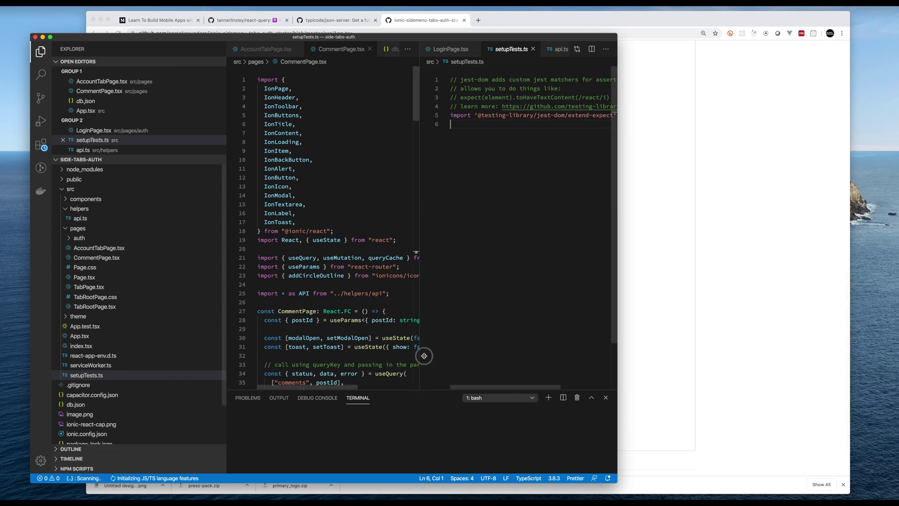
drag(425, 355, 422, 301)
text(ionic serve)
key(Return)
drag(613, 477, 682, 460)
click(538, 50)
click(561, 49)
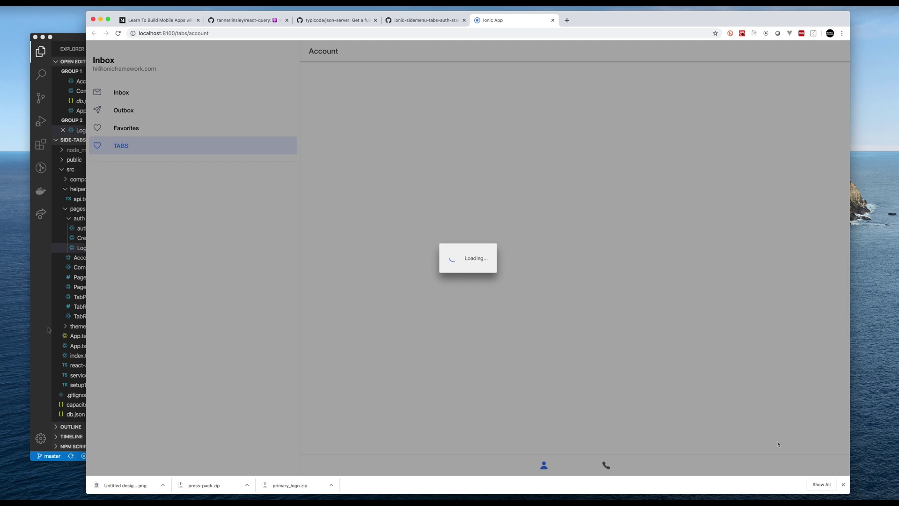
- Add a second shell terminal beside the running dev server
key(super+Tab)
click(599, 287)
click(614, 286)
click(615, 286)
- Show CommentPage.tsx, adjust zoom and sidebar width, and close the LoginPage.tsx split group
click(69, 209)
click(359, 160)
key(super+equal)
key(super+equal)
key(super+minus)
drag(266, 224, 210, 226)
click(507, 51)
- Check db.json and package.json, run npm run run:db for the JSON server, and bring Chrome forward
click(411, 51)
scroll(436, 128, up, 4)
scroll(435, 128, up, 3)
scroll(436, 128, up, 1)
scroll(437, 128, down, 2)
scroll(436, 128, down, 2)
scroll(436, 128, down, 1)
scroll(436, 128, down, 1)
scroll(348, 171, down, 1)
scroll(365, 170, down, 3)
scroll(379, 168, down, 1)
scroll(393, 168, down, 1)
scroll(393, 168, down, 1)
click(121, 372)
scroll(364, 150, up, 1)
scroll(363, 150, up, 2)
scroll(365, 150, up, 2)
scroll(364, 149, down, 3)
scroll(364, 150, down, 3)
scroll(365, 150, down, 1)
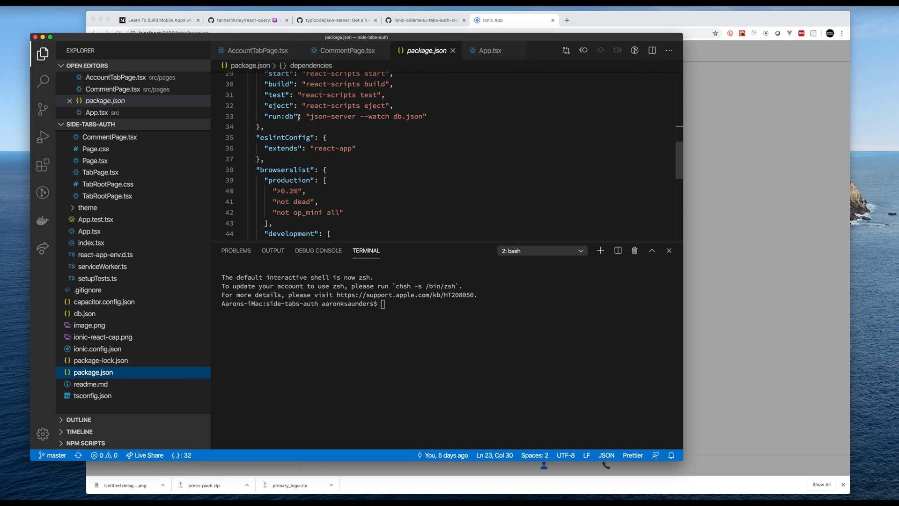
click(438, 306)
text(npm run rub)
key(BackSpace)
text(n:db)
key(Return)
click(692, 212)
- Reload the app at phone size and navigate via the side menu through Inbox to the TABS section
click(119, 34)
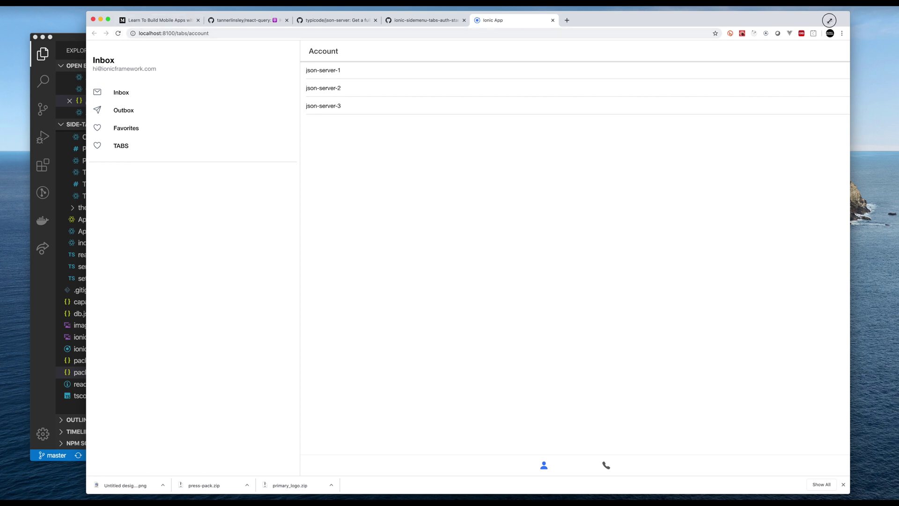
drag(850, 12, 286, 56)
drag(286, 56, 344, 59)
click(96, 96)
click(123, 137)
click(96, 97)
click(131, 191)
- Add a new comment to post 1 through its comments modal
click(147, 116)
click(341, 98)
click(135, 144)
click(130, 115)
text(fgdgf)
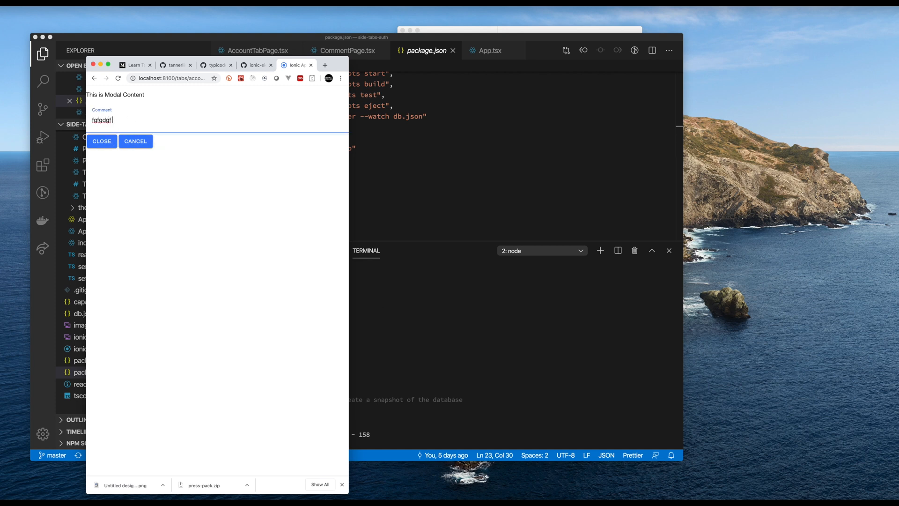
text(dfgd)
click(102, 142)
- Delete 'some comment 2' and further comments from post 1, dismissing the Comment Added notice
click(167, 136)
click(329, 464)
click(137, 114)
click(329, 464)
- Leave the comments back to Account and go to the Inbox page via the side menu
click(95, 96)
click(98, 99)
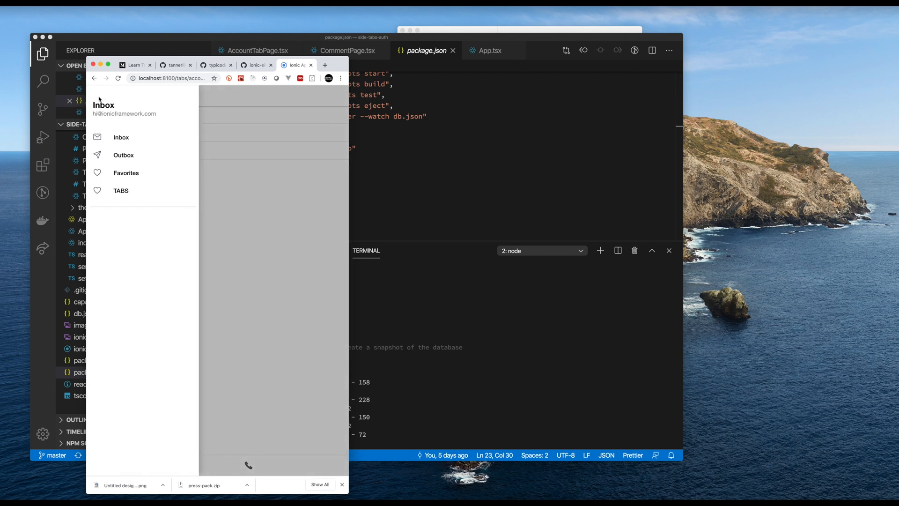
click(120, 137)
click(105, 117)
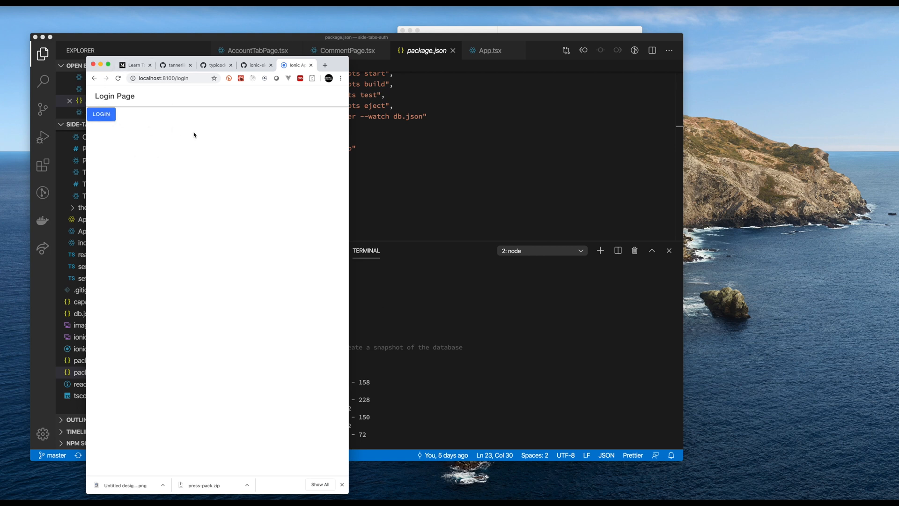
- Log in to reach the Account tab listing json-server-1 to json-server-3, then reshape the window
click(103, 117)
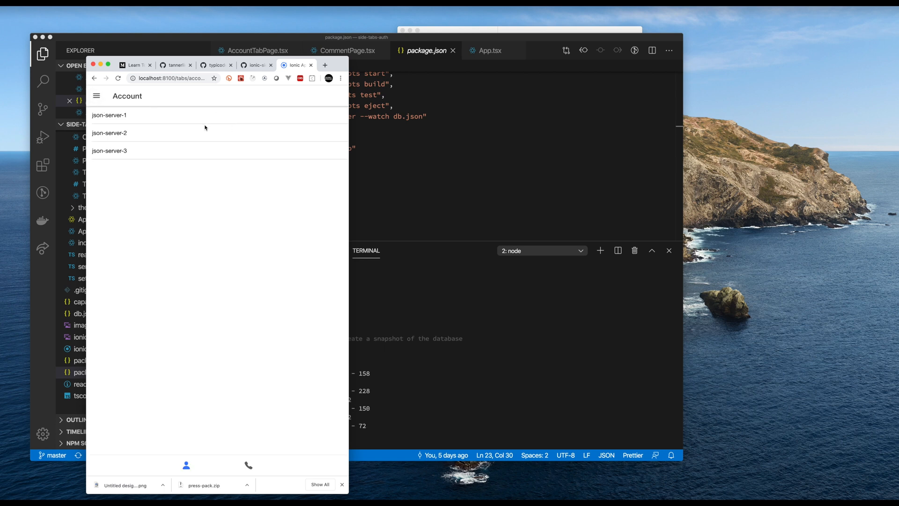
drag(348, 492, 375, 414)
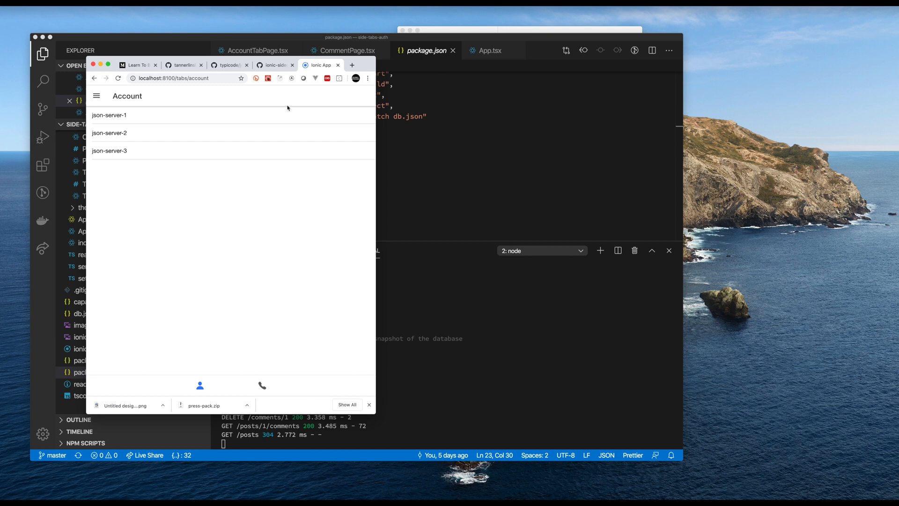
- Load the creator's YouTube channel in a new tab from the 'you' address-bar suggestion
drag(374, 415, 457, 432)
click(433, 65)
text(you)
key(Down)
key(Down)
key(Down)
key(Down)
key(Return)
scroll(399, 307, down, 2)
mouse_move(165, 228)
scroll(261, 338, down, 3)
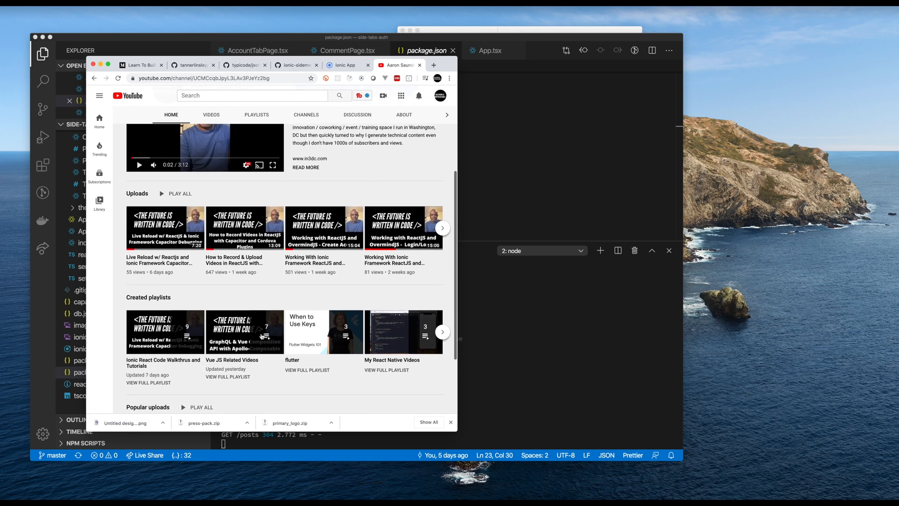
scroll(269, 334, up, 5)
scroll(298, 336, down, 3)
scroll(246, 355, down, 2)
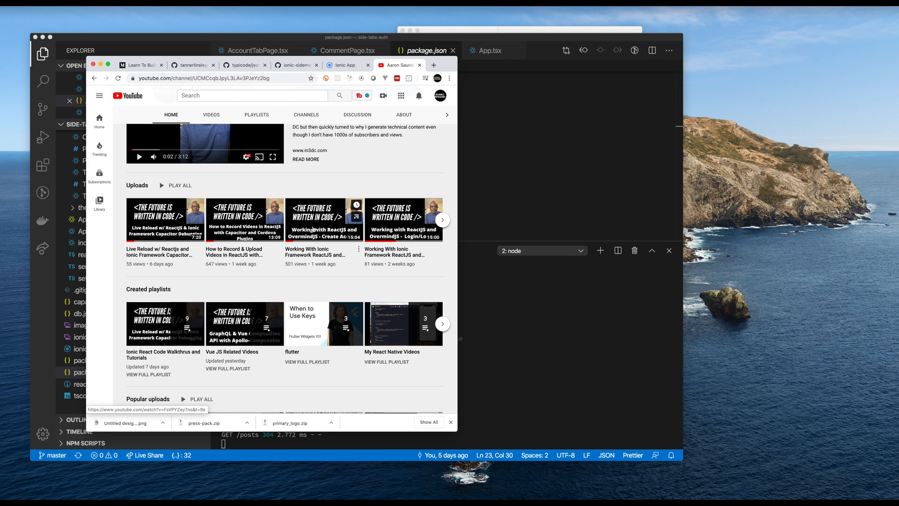
scroll(295, 281, up, 5)
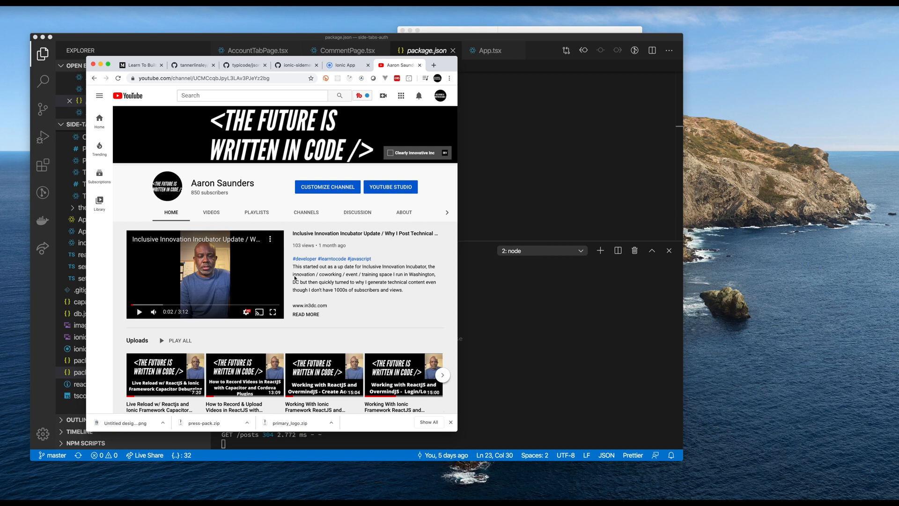